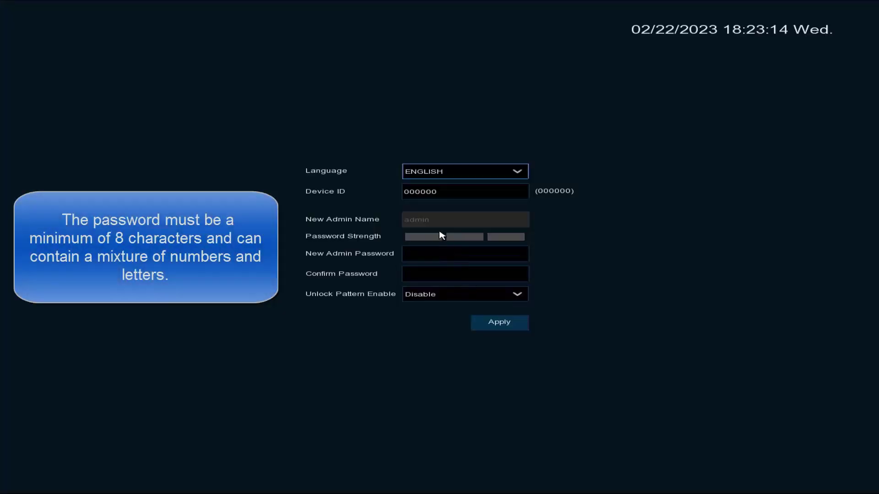
Enter a new admin password of at least 8 characters
left_click(424, 259)
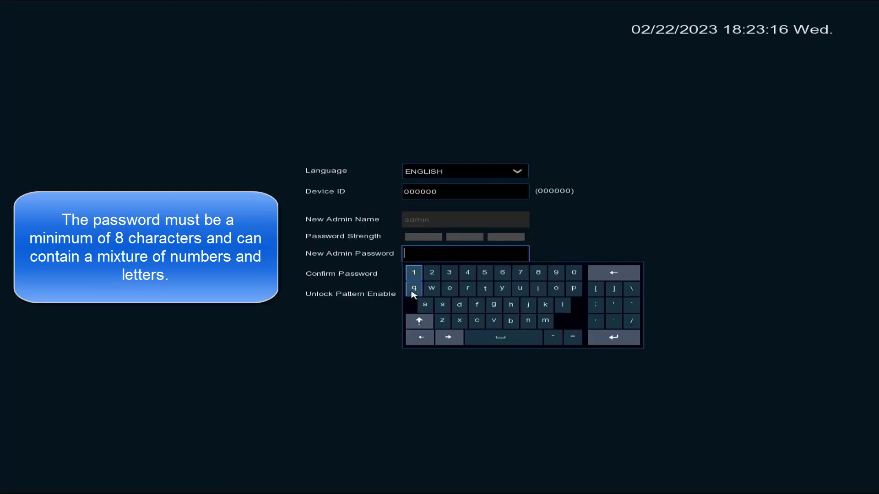
left_click(418, 321)
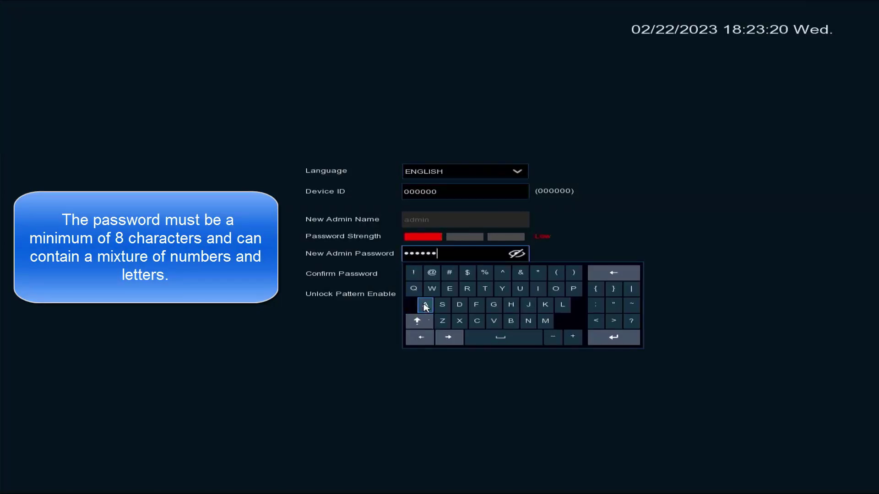
left_click(418, 321)
left_click(413, 288)
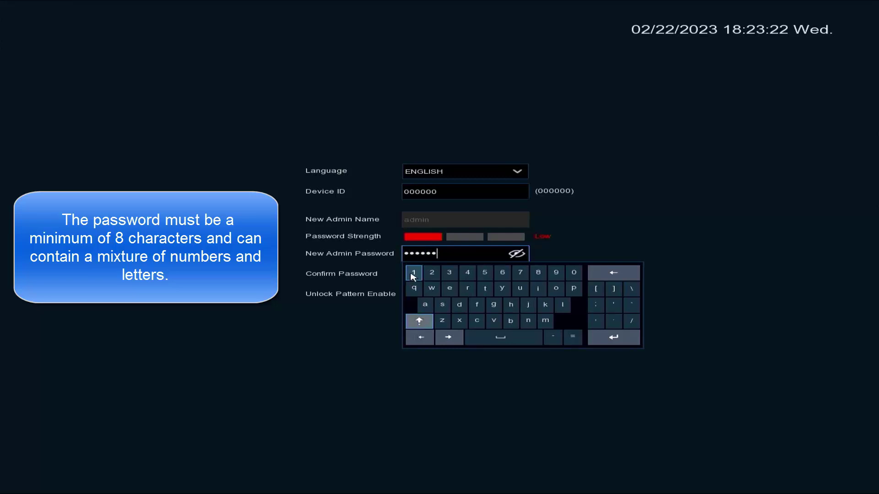
left_click(413, 272)
left_click(406, 279)
Re-enter the admin password in the confirmation field and apply the account setup with the unlock pattern disabled
left_click(428, 273)
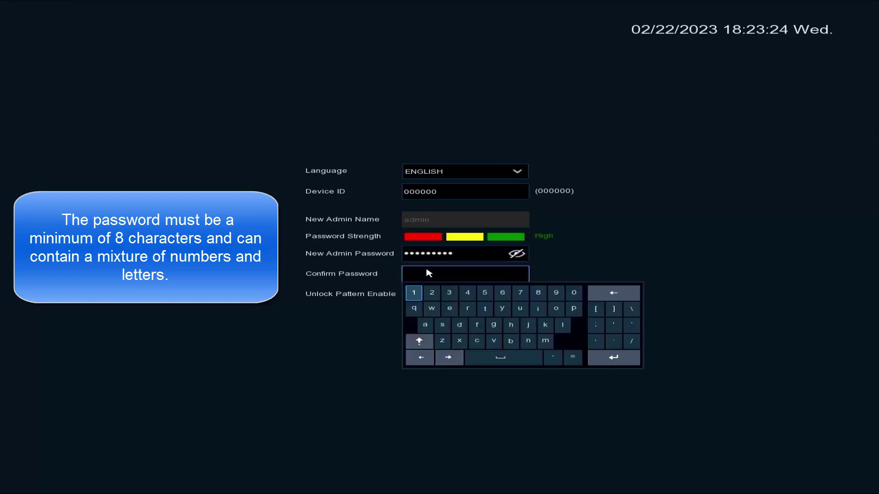
left_click(429, 311)
left_click(426, 330)
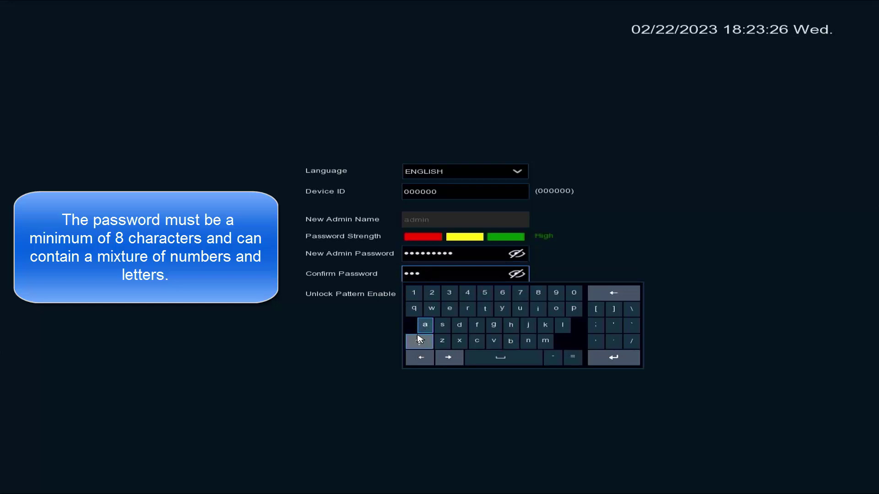
left_click(419, 340)
left_click(421, 326)
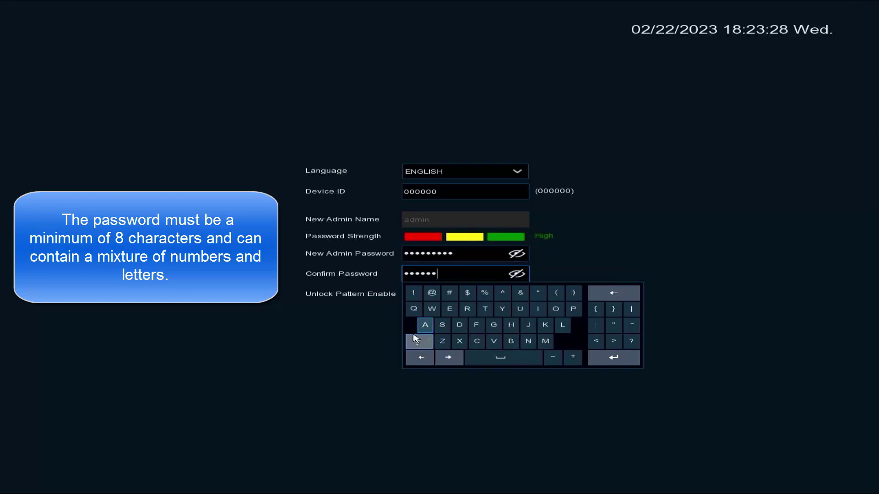
left_click(416, 341)
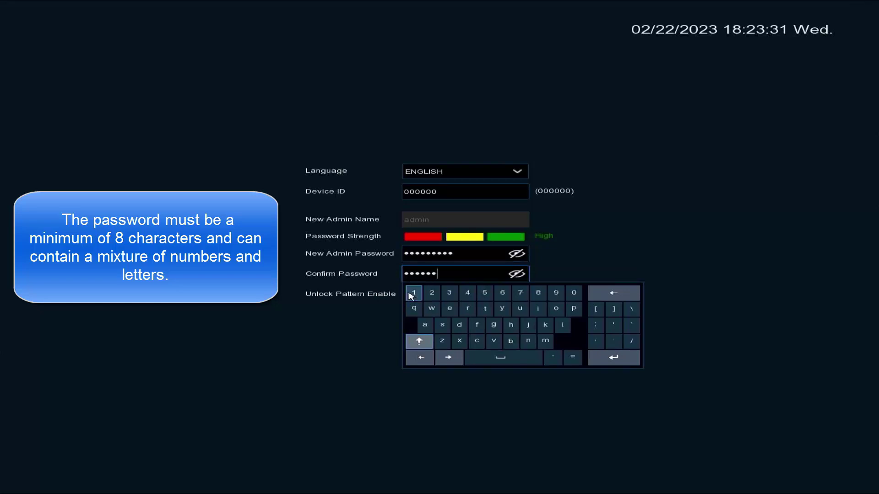
left_click(411, 295)
left_click(385, 310)
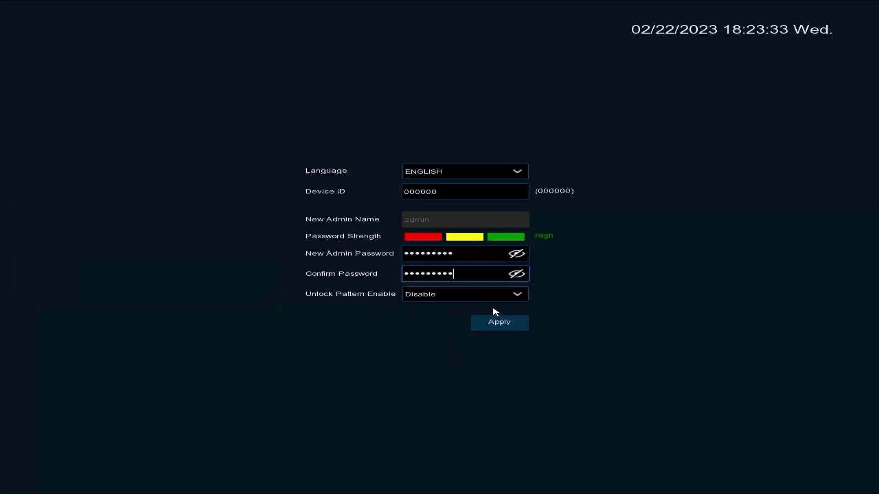
left_click(496, 322)
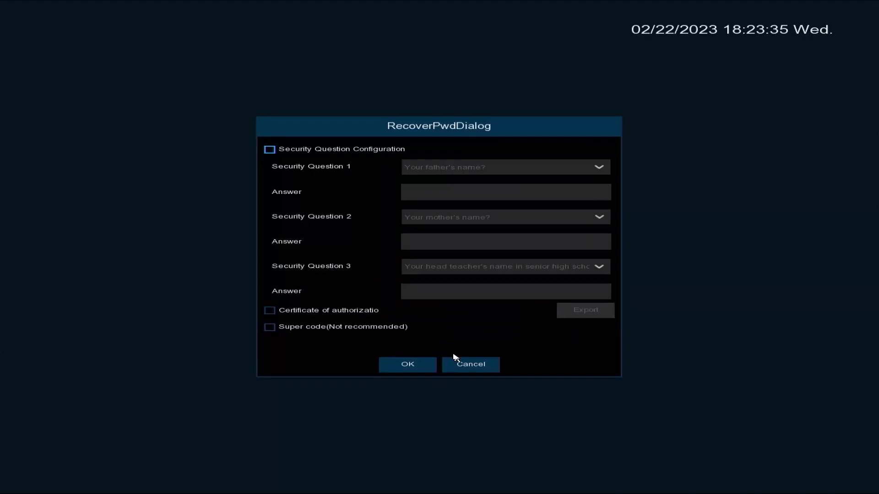
Skip the password recovery setup and log in as admin with the account password
left_click(479, 362)
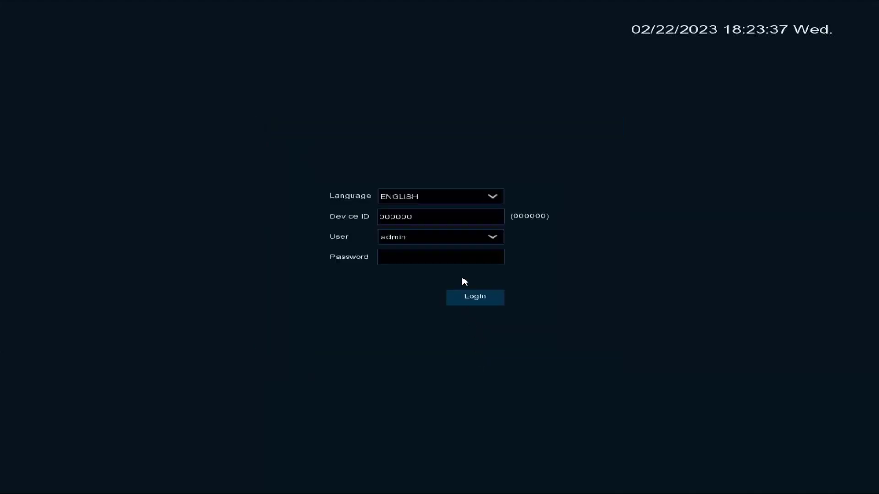
left_click(427, 259)
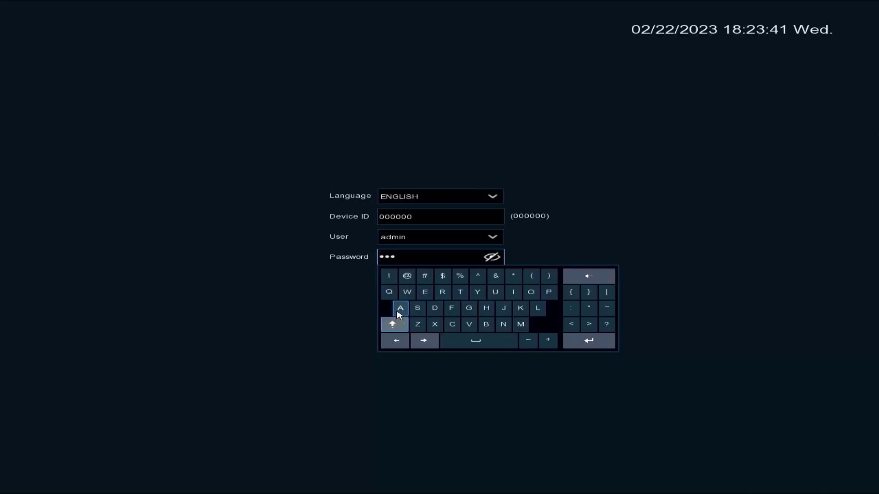
type("***")
left_click(392, 326)
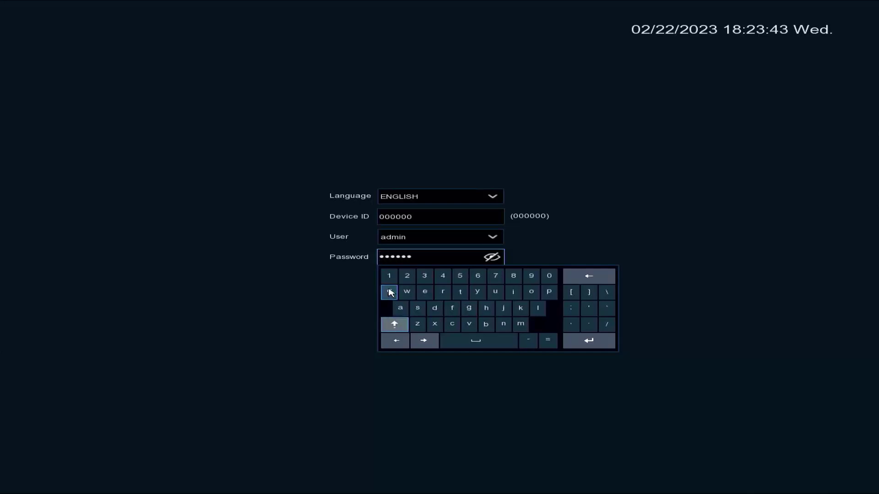
left_click(355, 298)
left_click(474, 305)
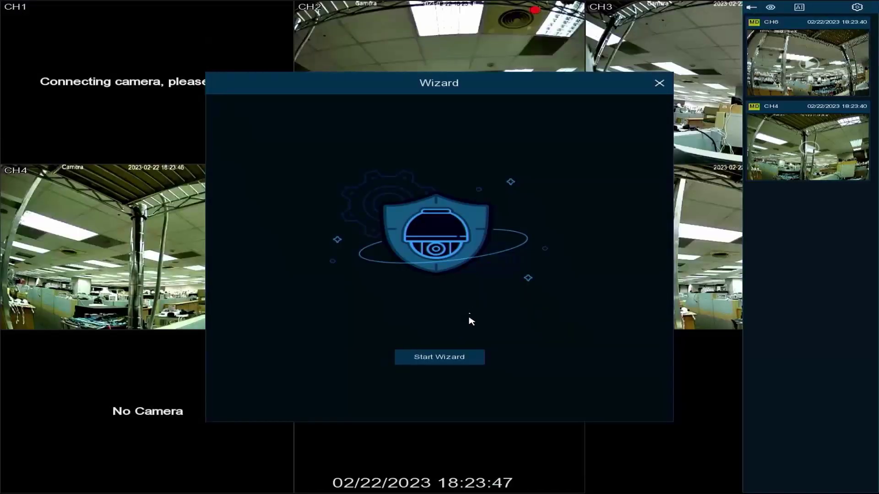
Start the setup wizard, review the network page through the port table, and accept its settings with DHCP enabled
left_click(439, 357)
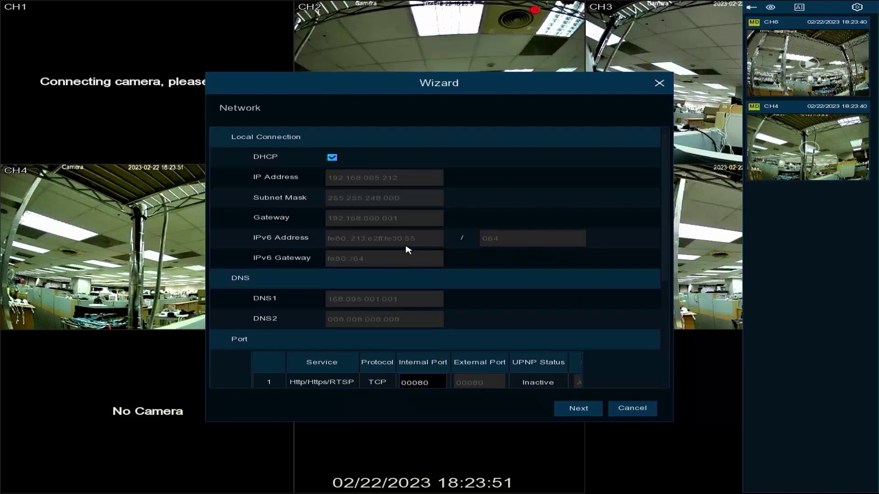
scroll(485, 251, "down", 2)
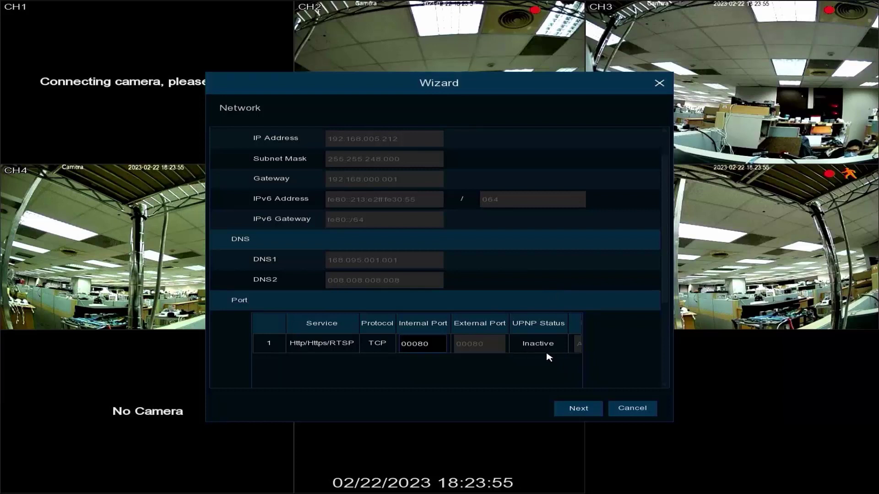
left_click(578, 409)
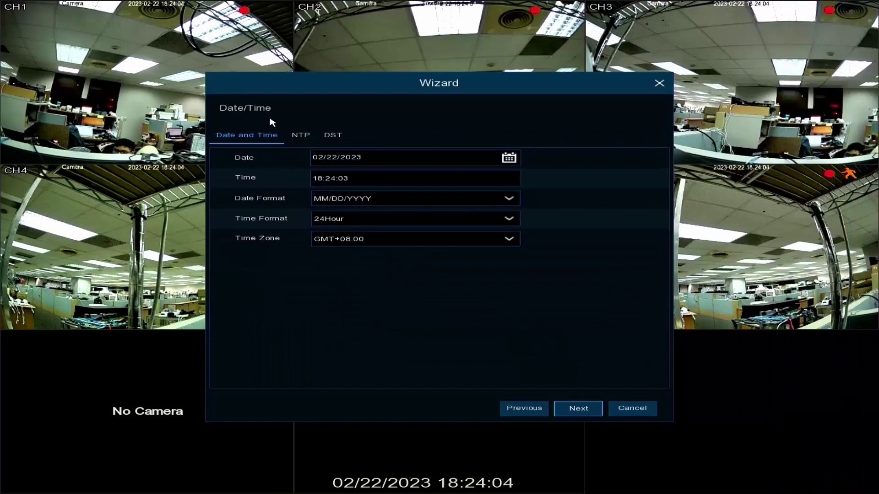
Review the NTP and DST settings, then continue past the IP camera list to the disk page without changes
left_click(303, 138)
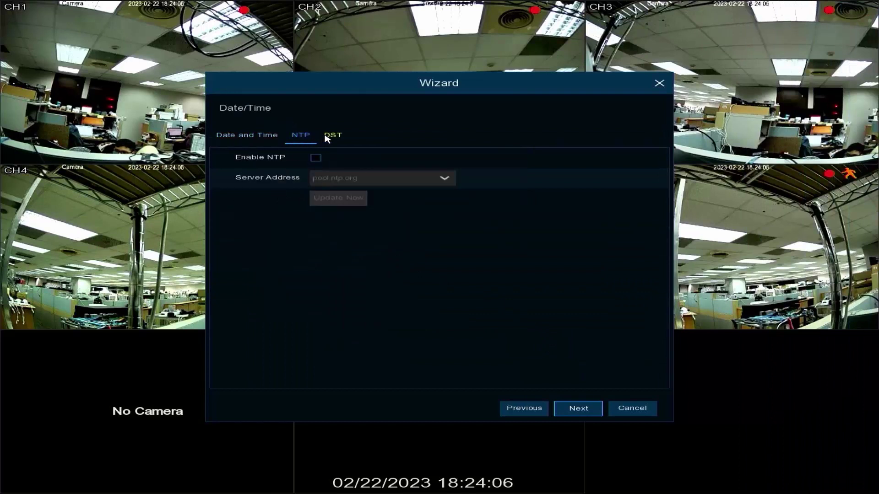
left_click(329, 136)
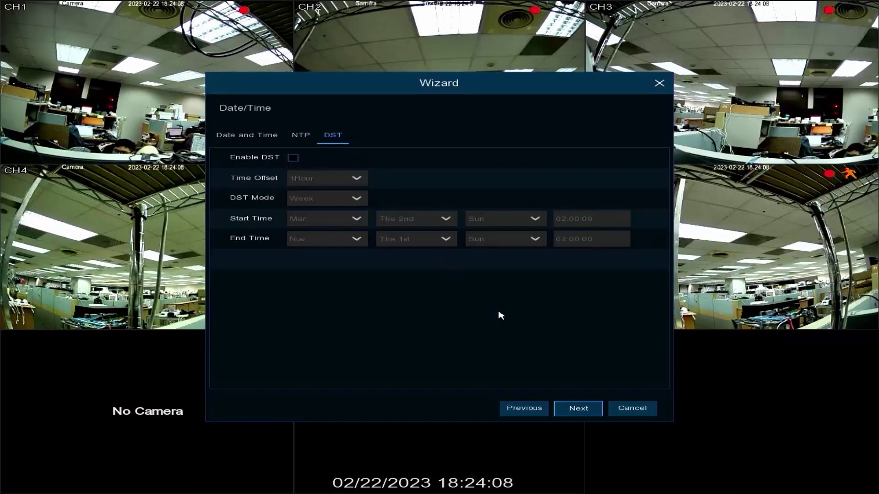
left_click(574, 410)
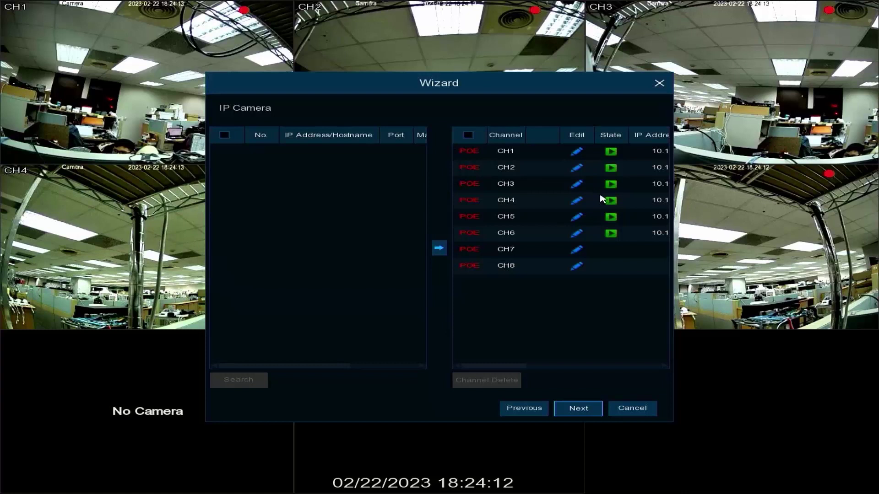
left_click(575, 409)
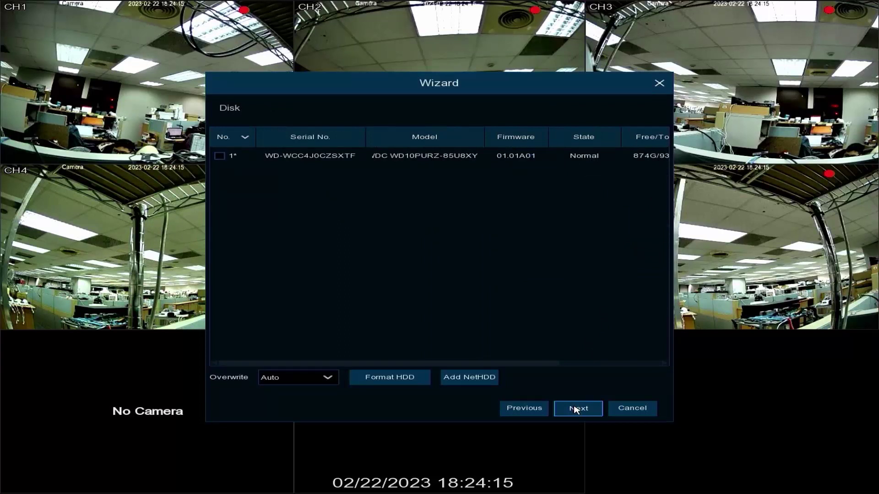
Select disk 1 and request formatting of the entire hard disk
left_click(220, 156)
left_click(379, 377)
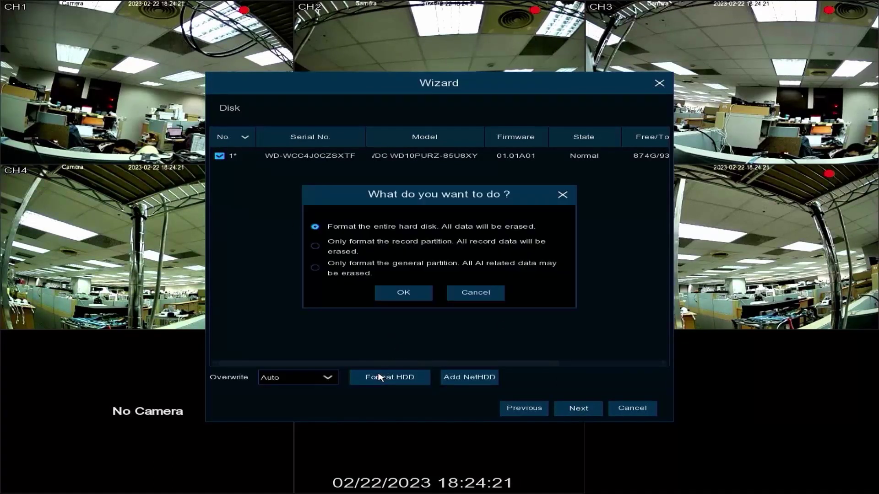
left_click(402, 293)
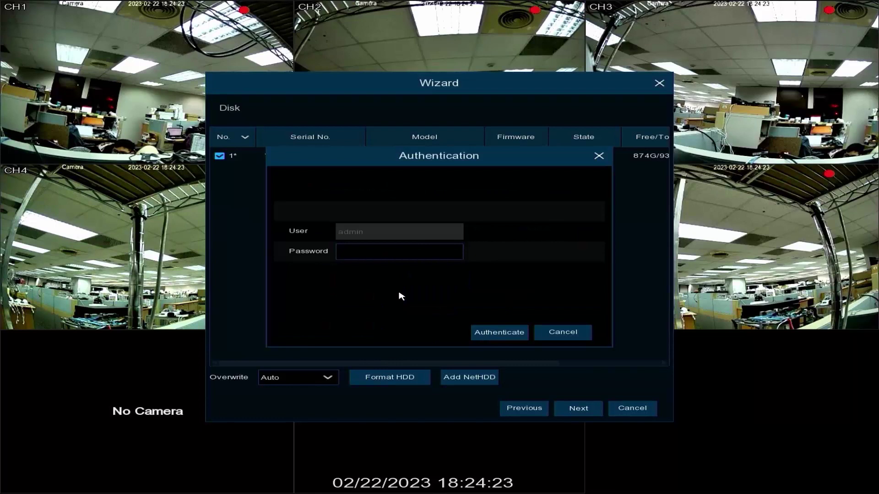
Authenticate the disk format with the admin account password
left_click(403, 254)
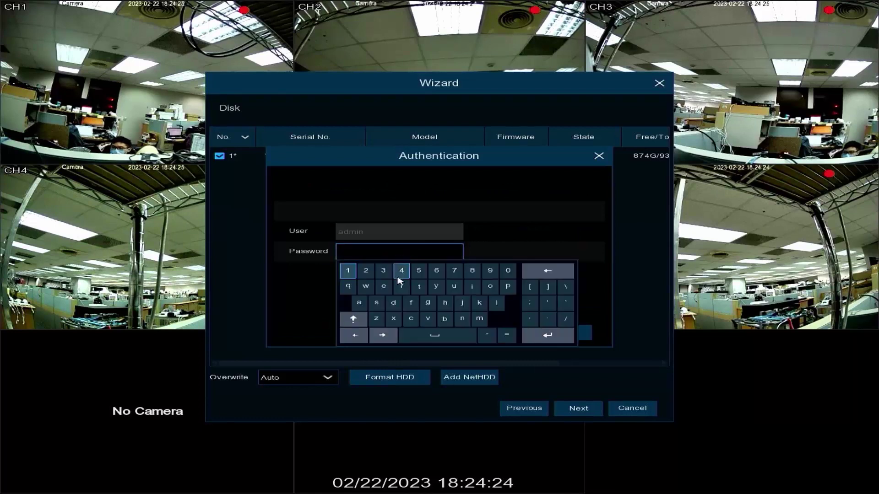
left_click(359, 303)
left_click(360, 303)
left_click(359, 304)
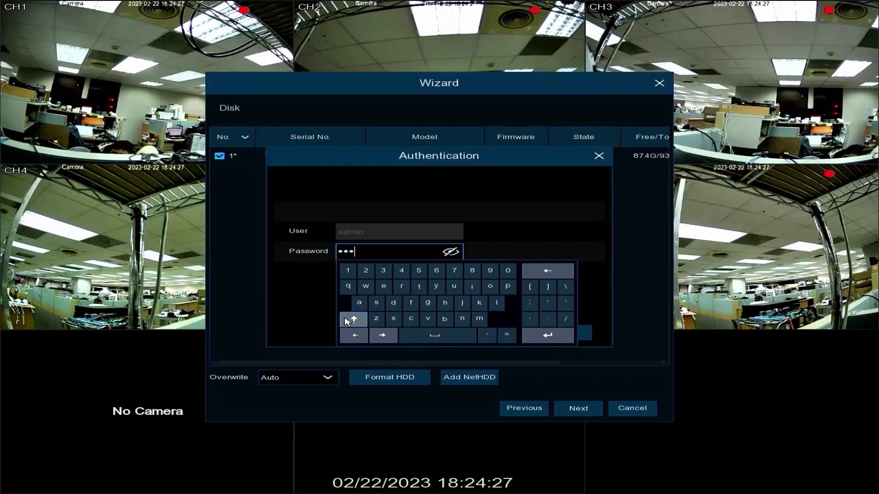
left_click(349, 320)
left_click(358, 304)
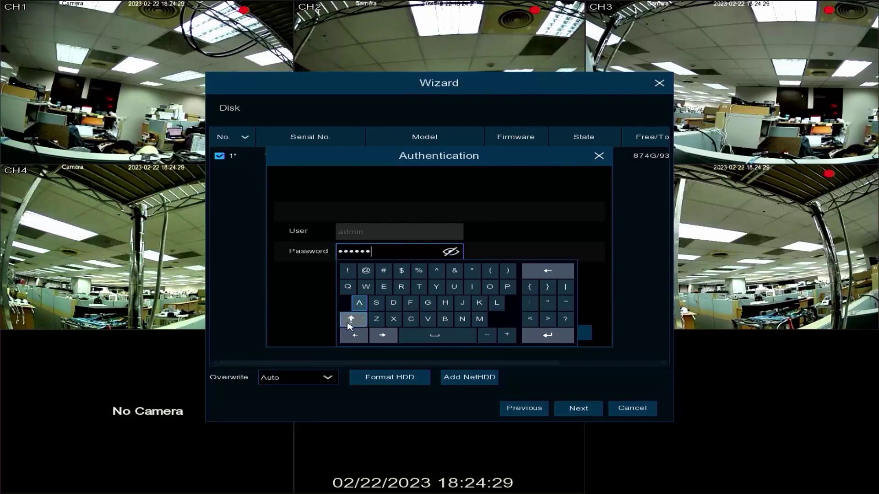
left_click(351, 319)
left_click(348, 271)
left_click(347, 270)
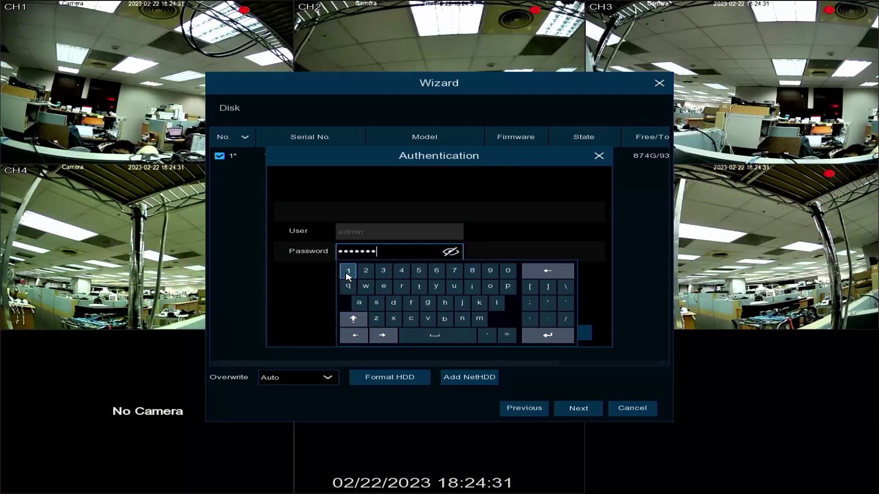
left_click(347, 271)
left_click(347, 271)
left_click(295, 296)
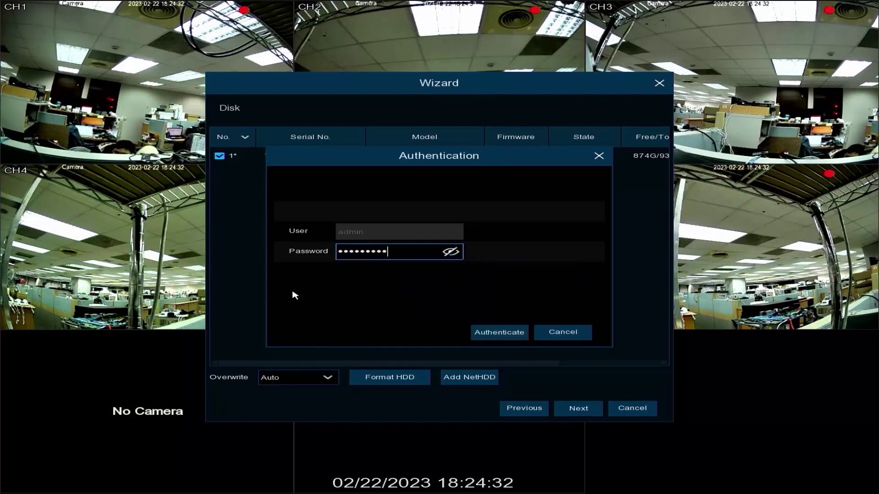
left_click(498, 332)
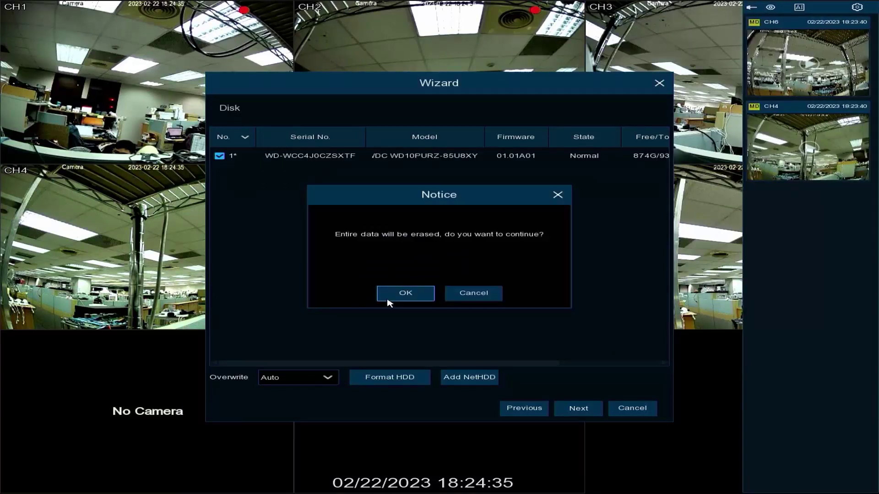
Confirm erasing all data on the disk, and proceed to the resolution page once formatting is done
left_click(401, 293)
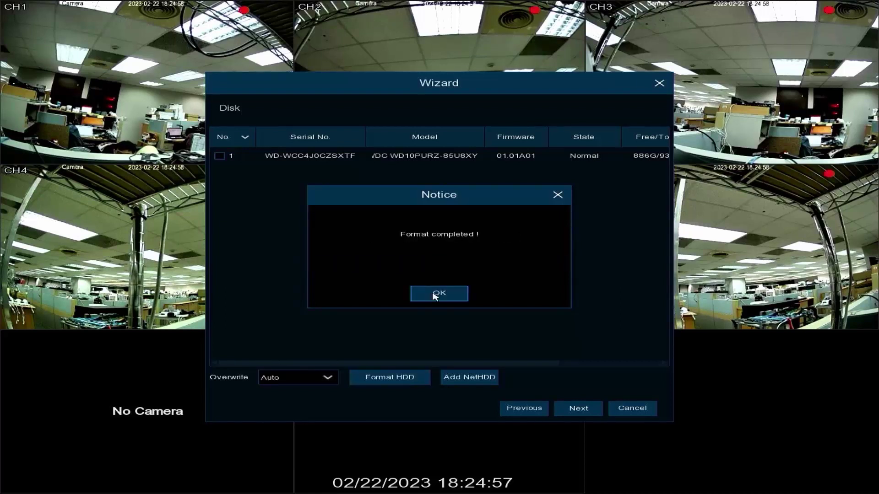
left_click(443, 294)
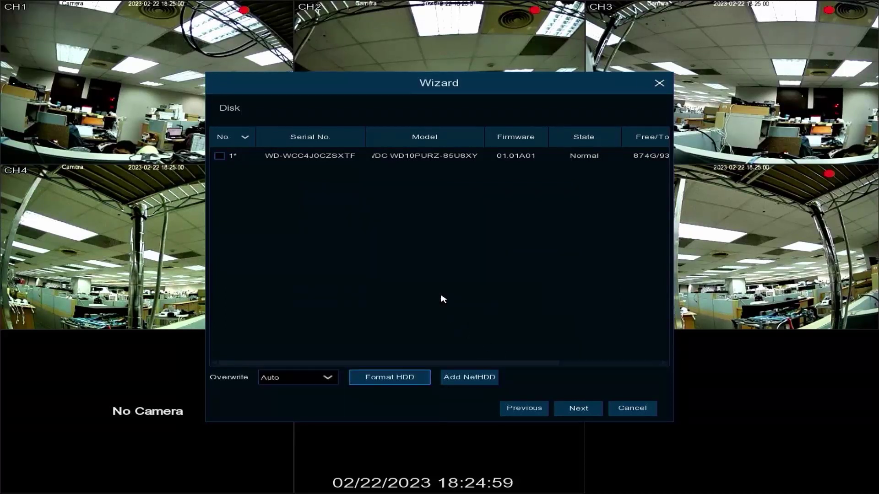
left_click(579, 408)
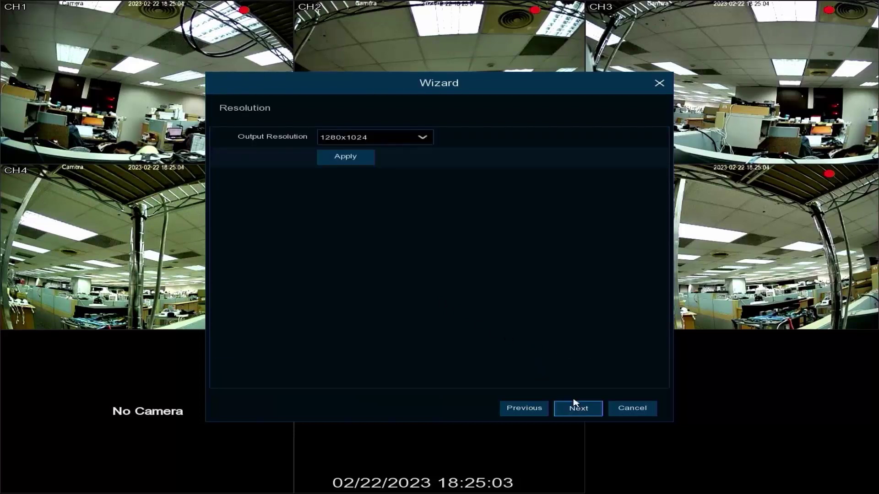
Set the output resolution to 1080P (1920x1080), apply it and save the change
left_click(380, 139)
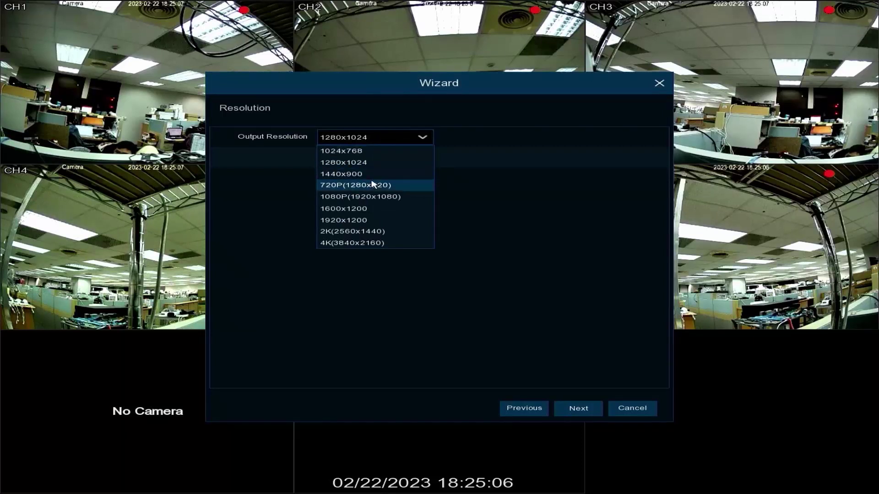
left_click(370, 197)
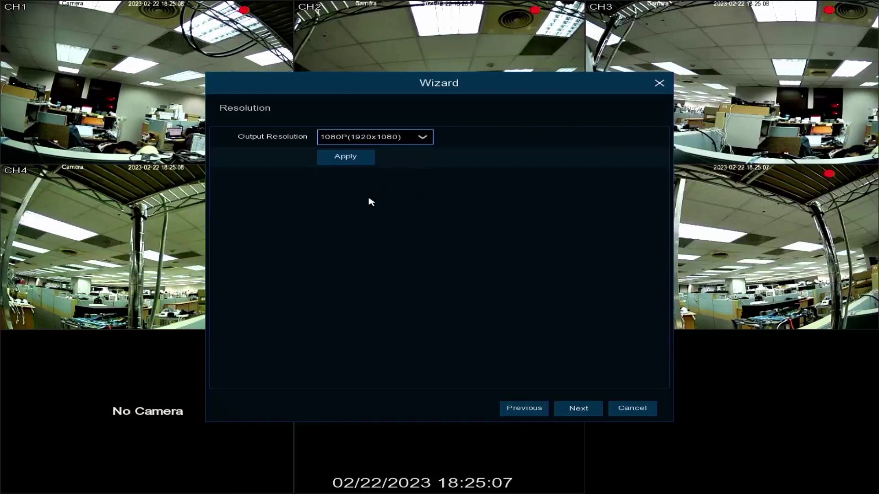
left_click(345, 163)
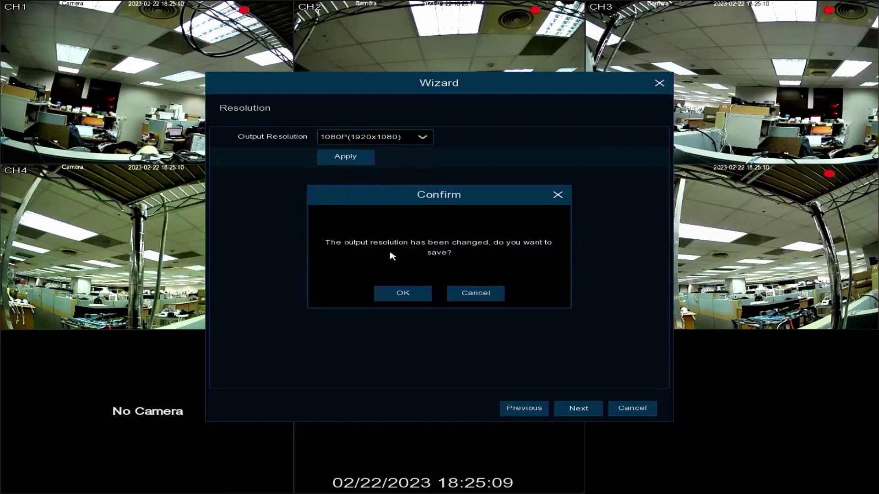
left_click(401, 294)
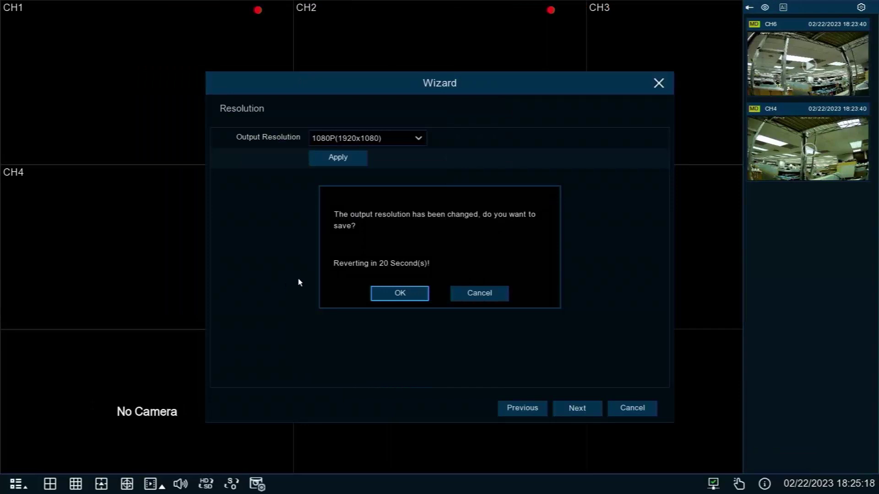
left_click(380, 293)
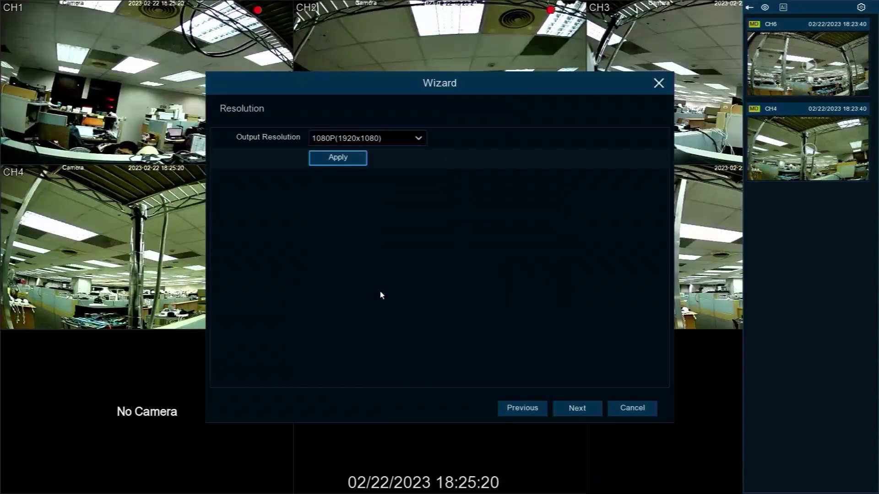
Continue past the mobile connection page, review the summary and finish the wizard
left_click(568, 409)
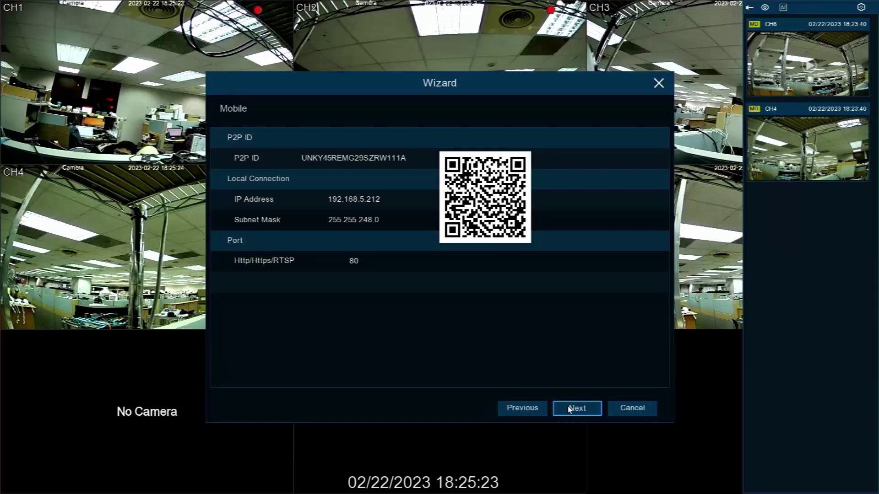
left_click(569, 409)
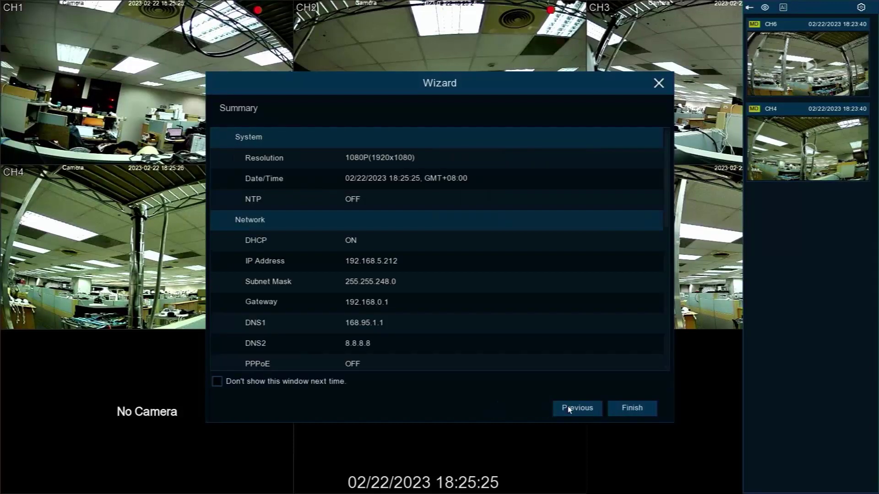
left_click(631, 408)
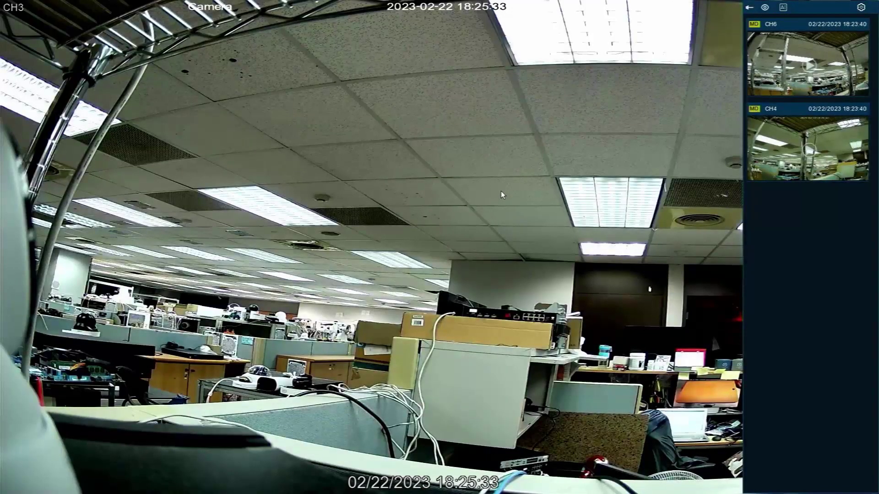
Close the enlarged CH3 live view, view CH1 enlarged and return to the multi-camera grid
double_click(501, 191)
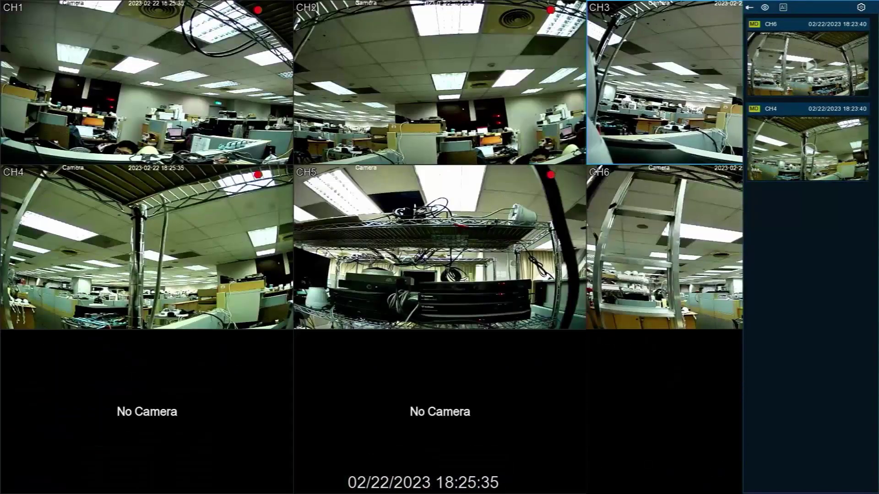
double_click(193, 117)
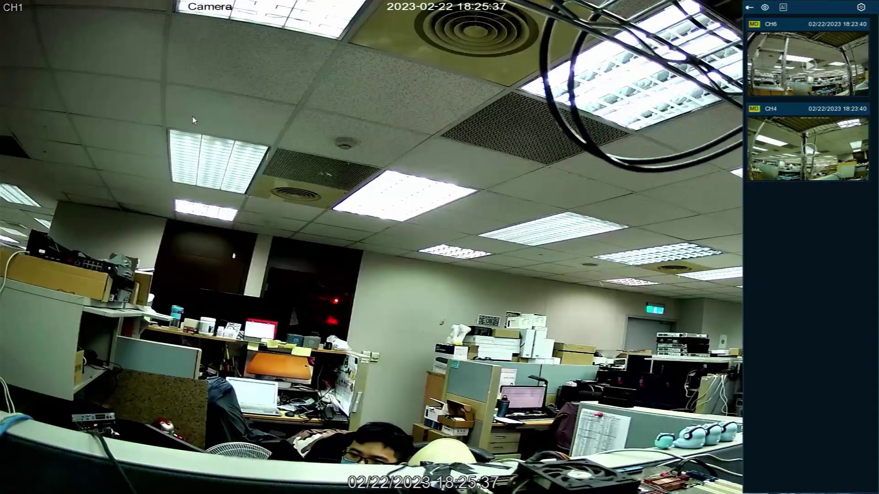
double_click(193, 118)
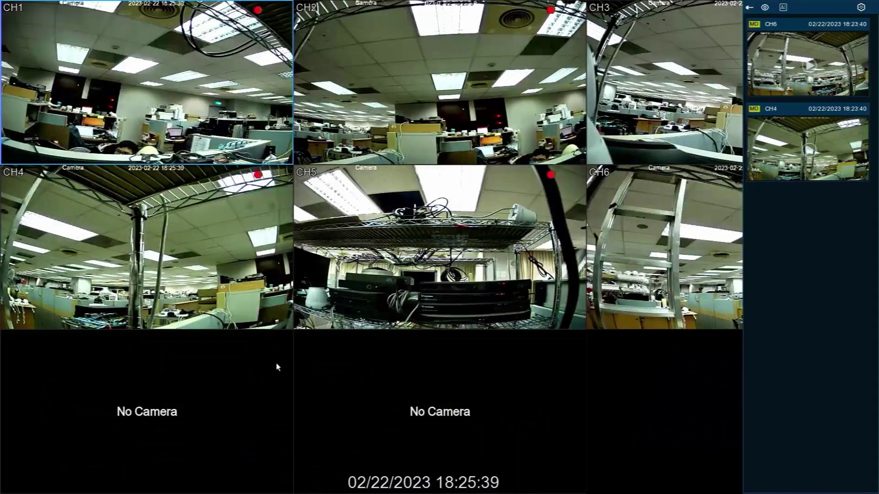
Open playback of the recent recordings from live view, switch the stream type to Substream and play CH1 to CH4
mouse_move(106, 491)
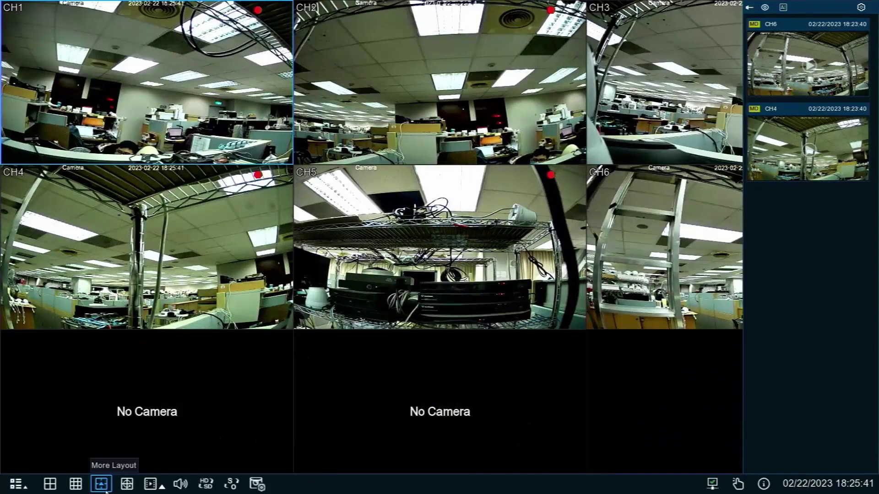
left_click(148, 483)
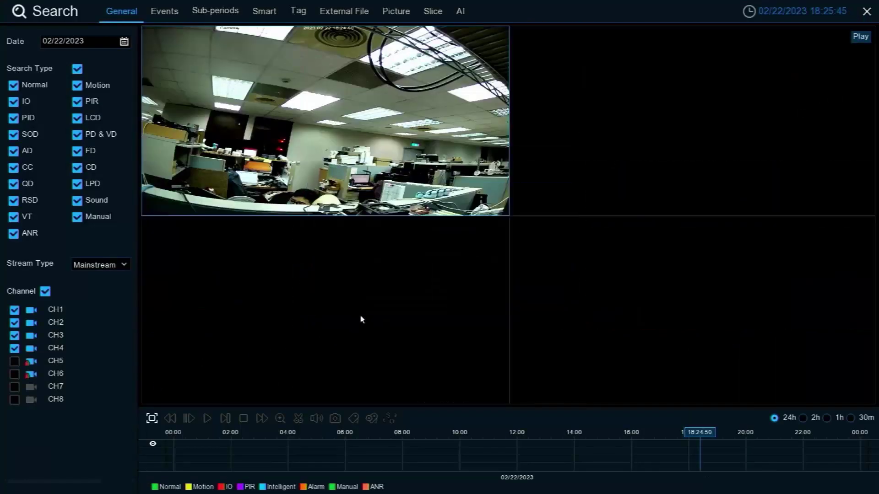
left_click(82, 267)
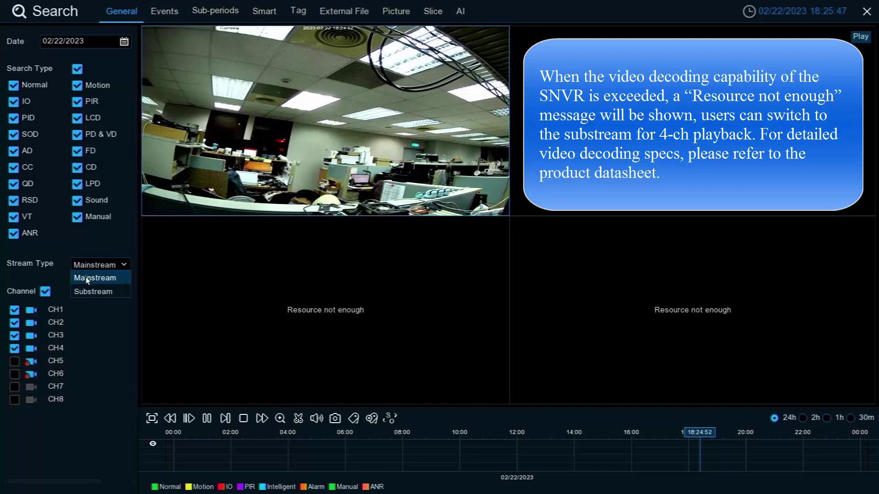
left_click(87, 292)
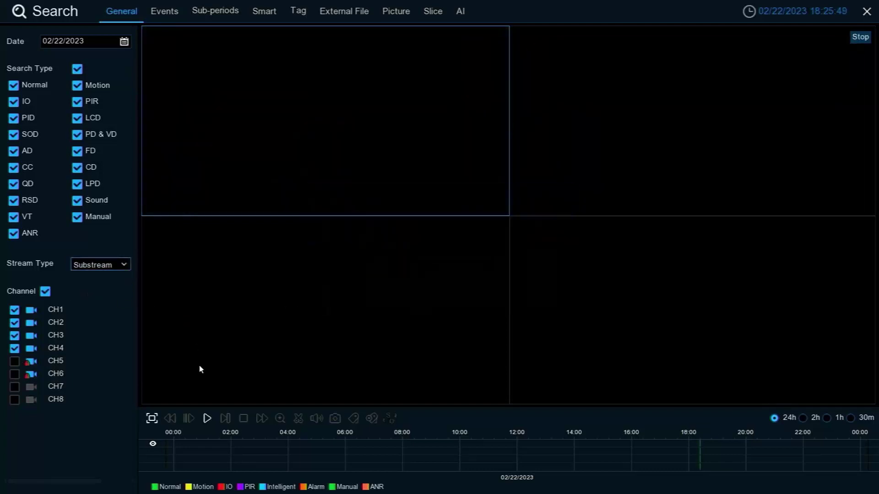
left_click(207, 418)
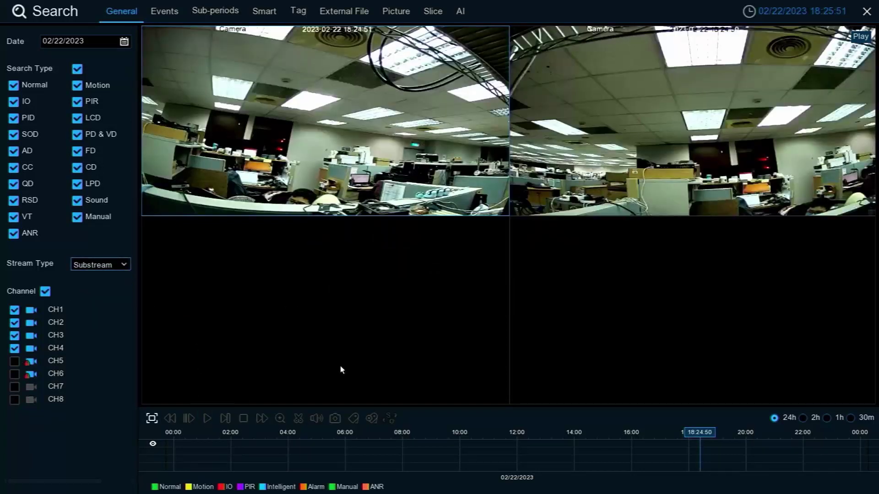